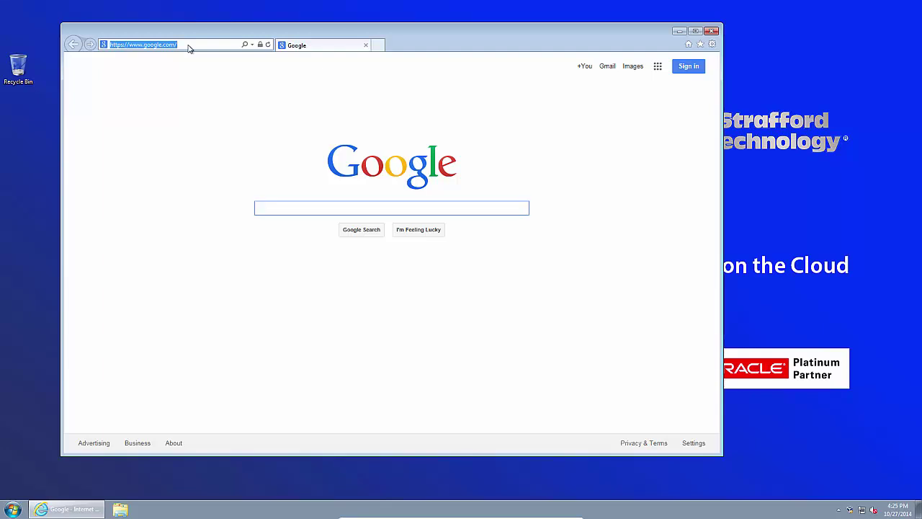
- Open the Strafford Cloud remote access portal at portal.straffordcloud.com and check its website identification
type("https://portal")
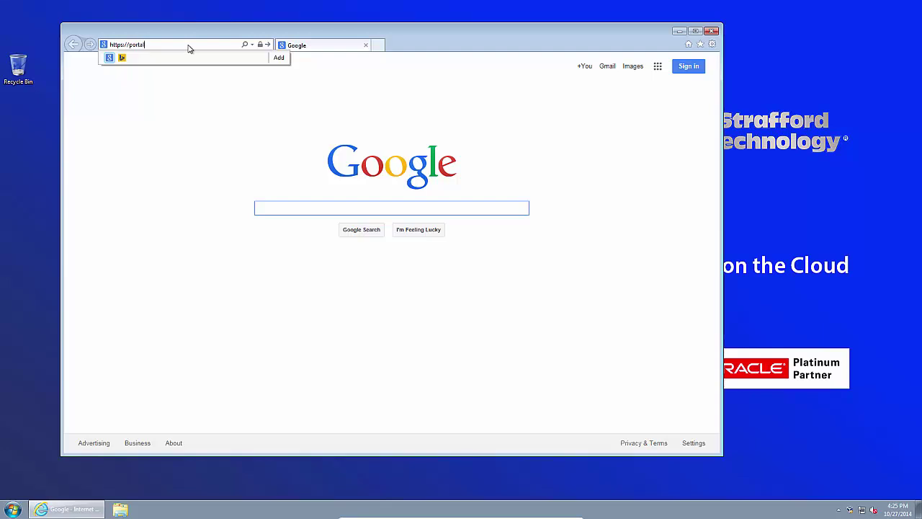
key("Return")
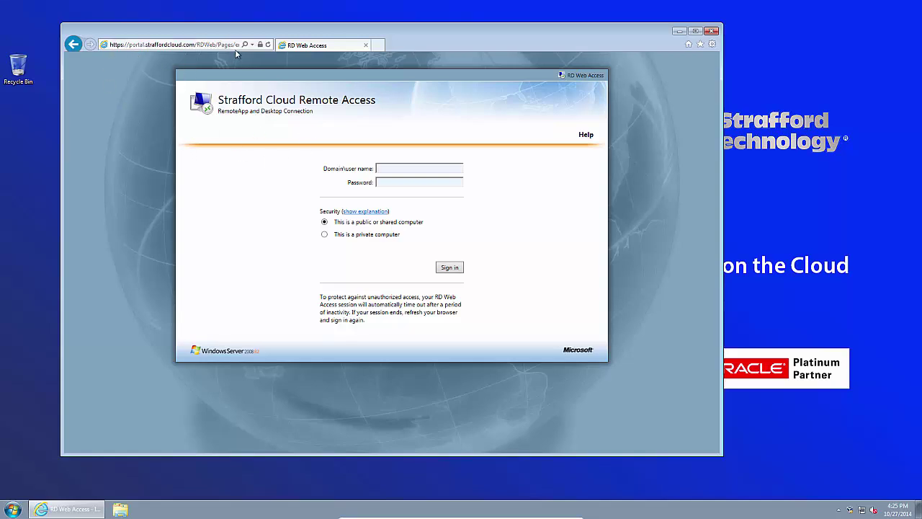
left_click(261, 46)
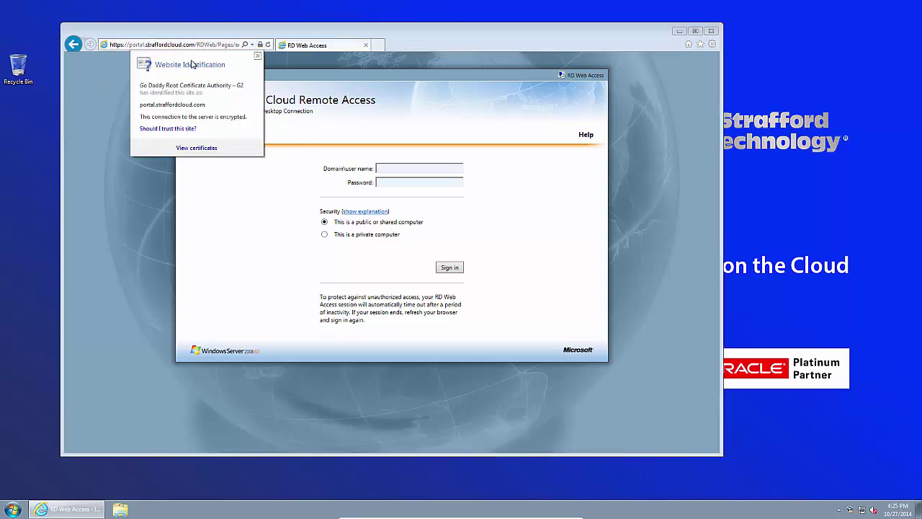
left_click(258, 56)
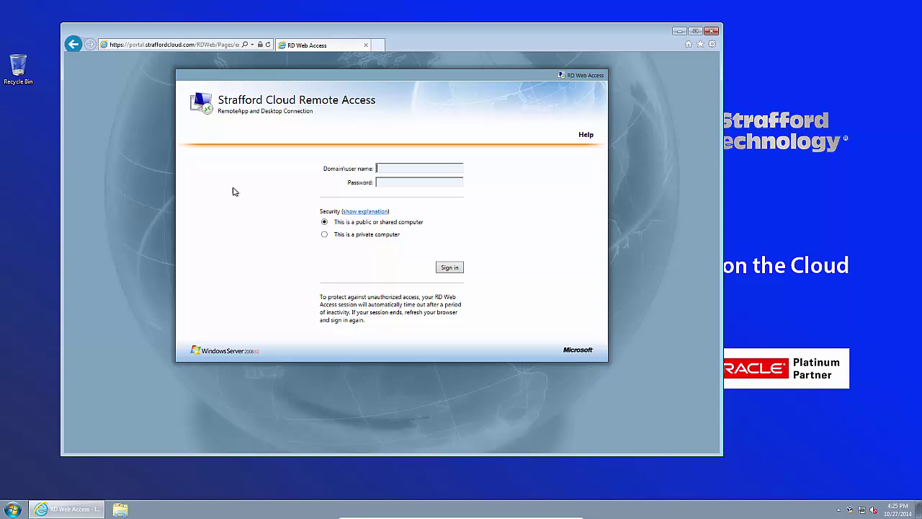
- Sign in to the portal with the domain user name and account password, marking this as a private computer
type("STRAFFORDCLOUD\\demo.user01")
left_click(406, 183)
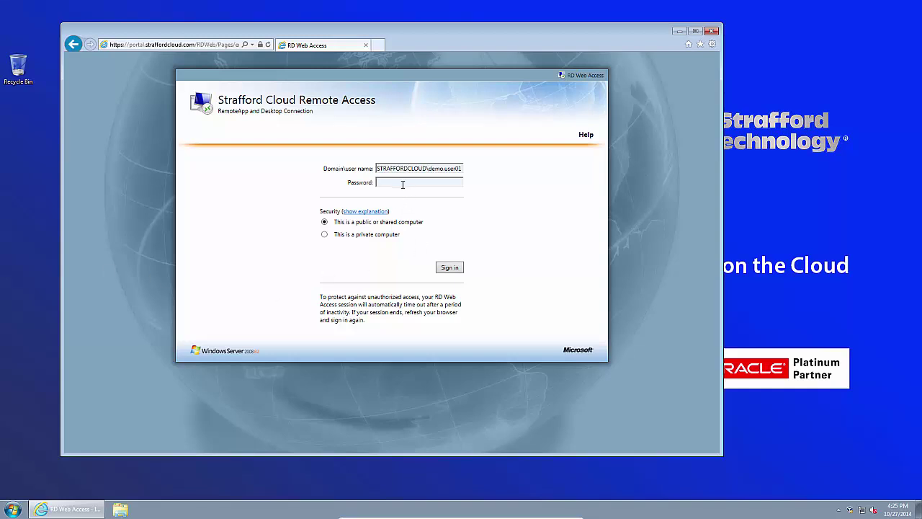
key("ctrl+v")
left_click(326, 235)
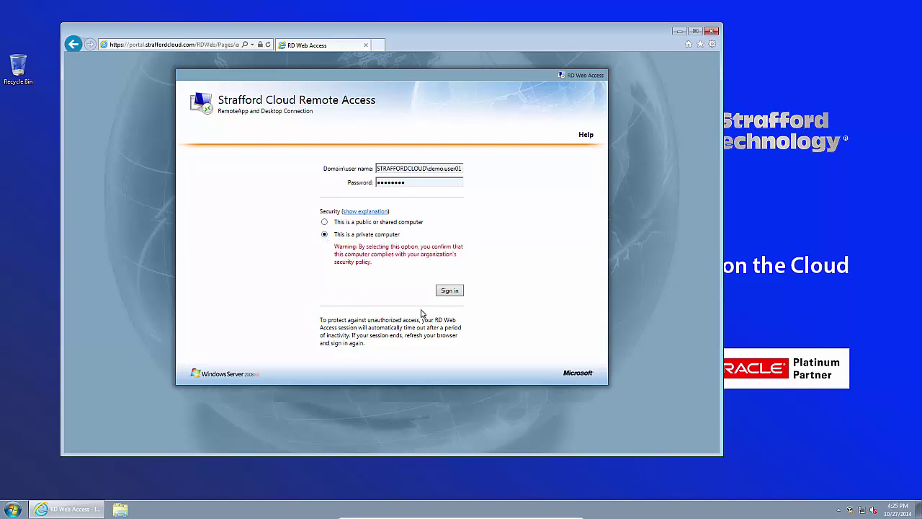
left_click(447, 294)
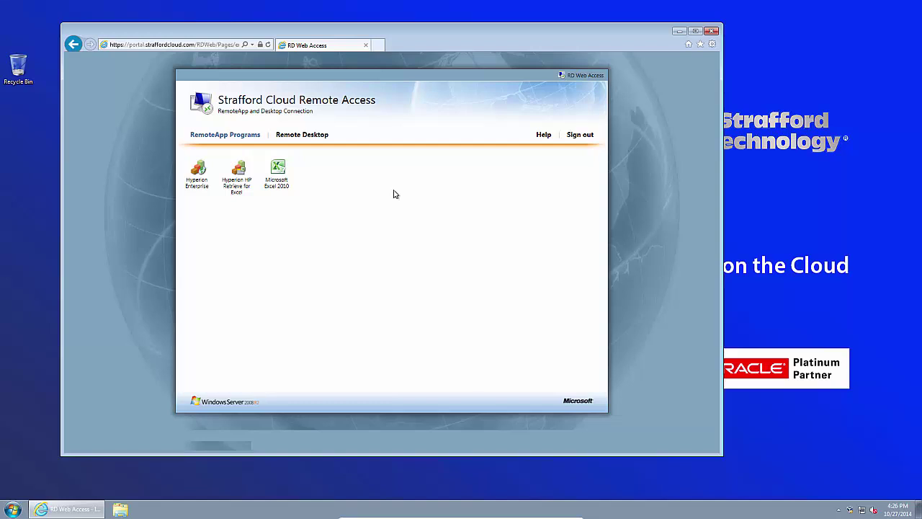
- Launch Hyperion Enterprise and log on to the DEMO application as admin with the account password
left_click(196, 177)
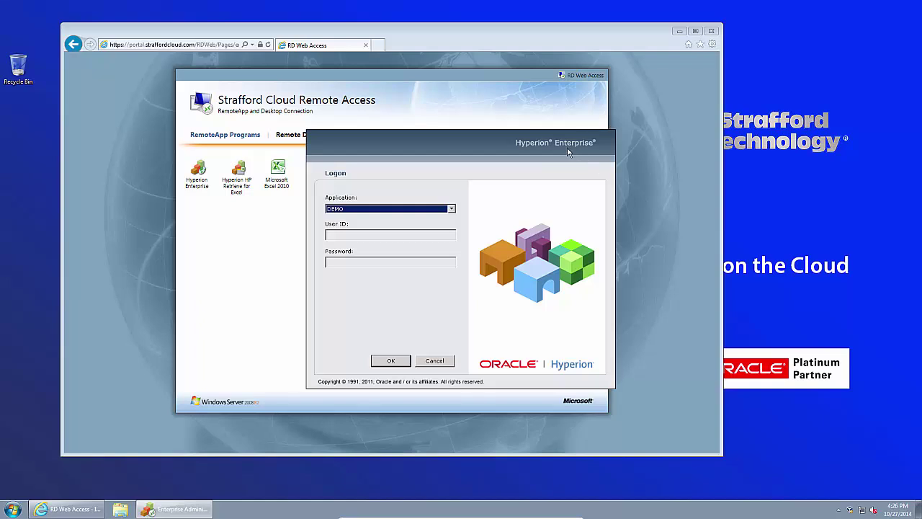
left_click(404, 236)
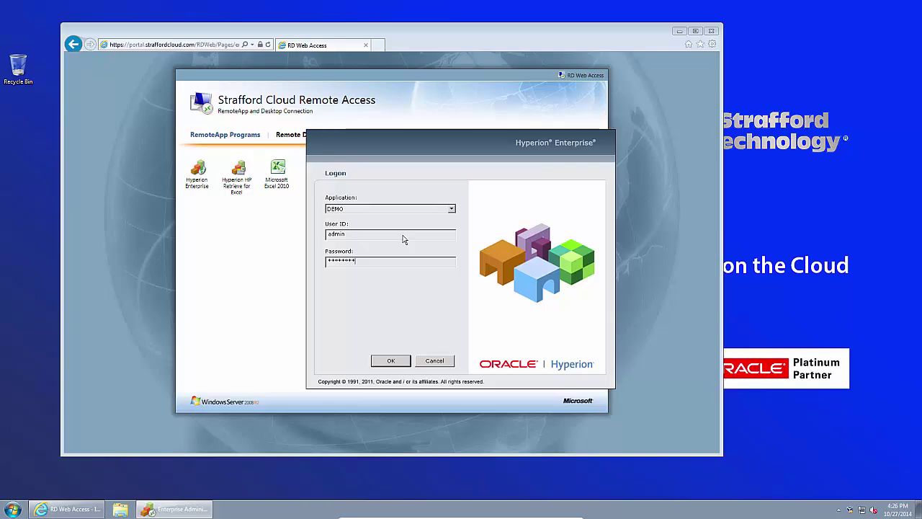
key("Return")
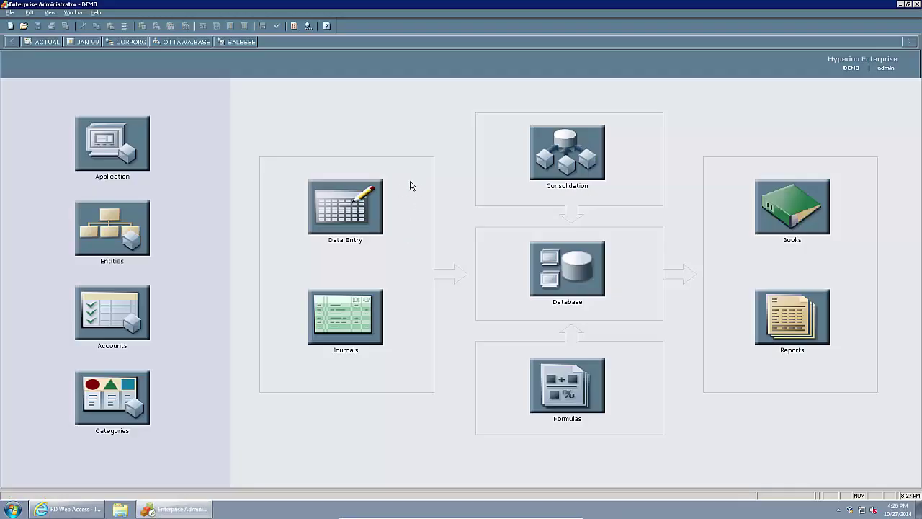
- Restore the Enterprise Administrator window to a smaller size, minimize the browser, and reposition the administrator window on the desktop
left_click(908, 4)
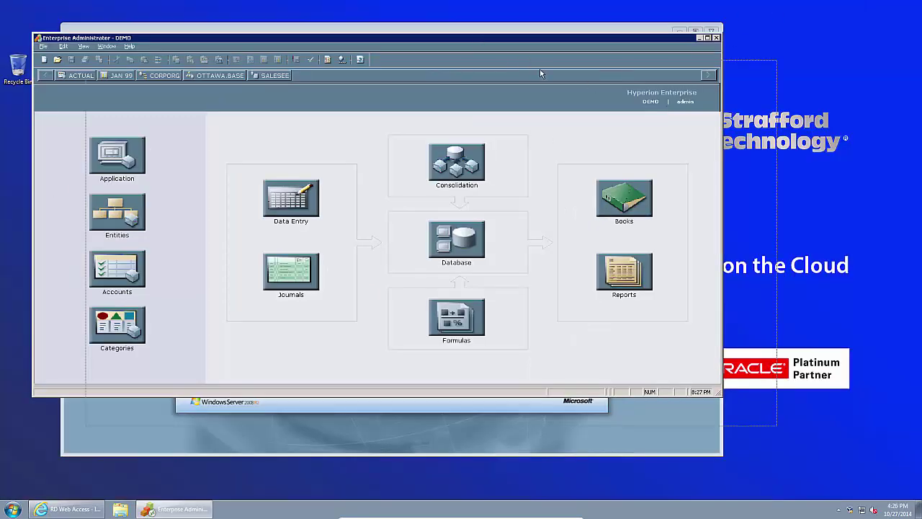
left_click_drag(488, 43, 554, 72)
left_click(340, 34)
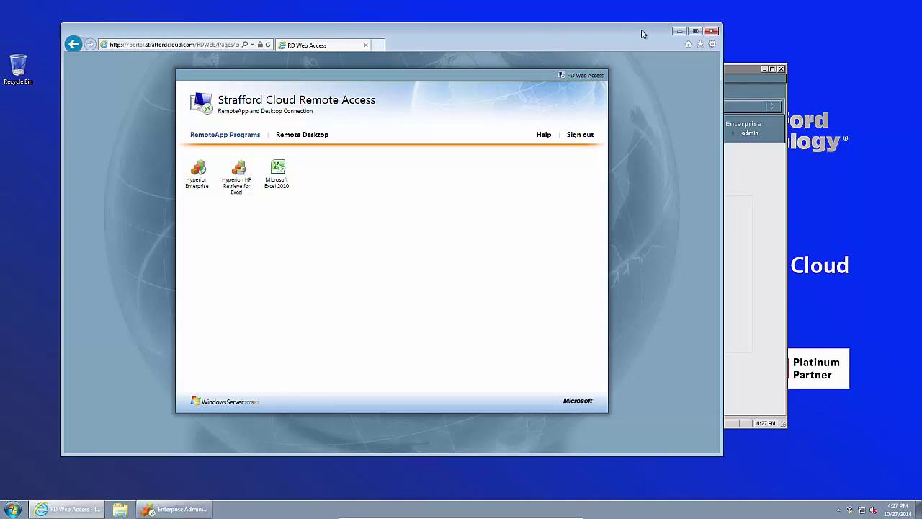
left_click(680, 31)
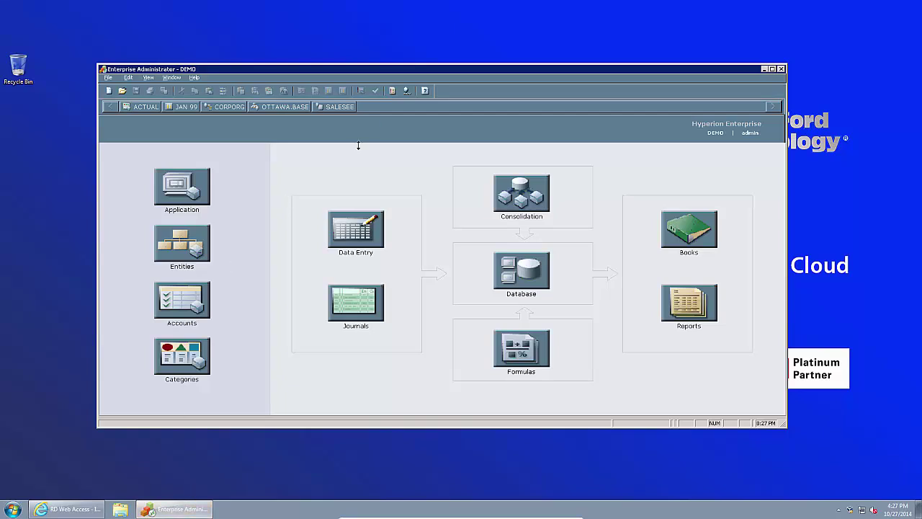
left_click_drag(390, 71, 361, 69)
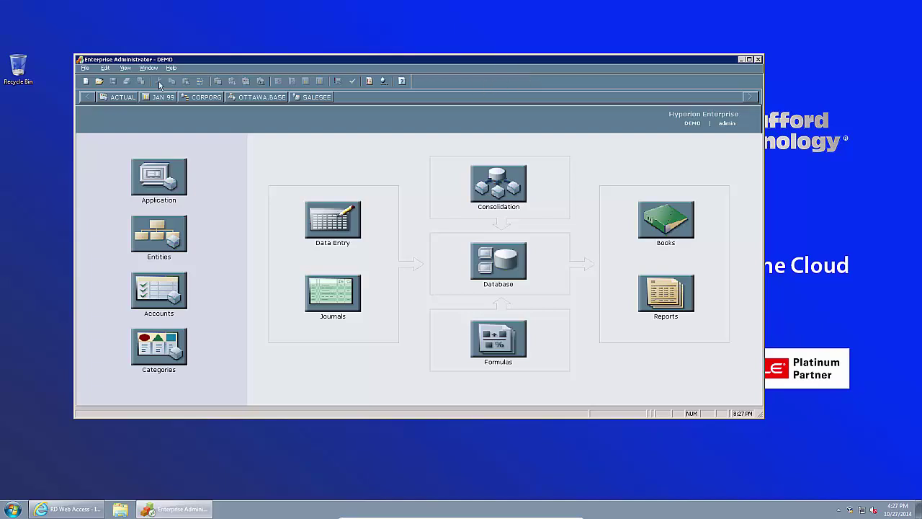
- Open Entities to view the CORPORG organization structure, and minimize the Enterprise Administrator window
left_click(164, 245)
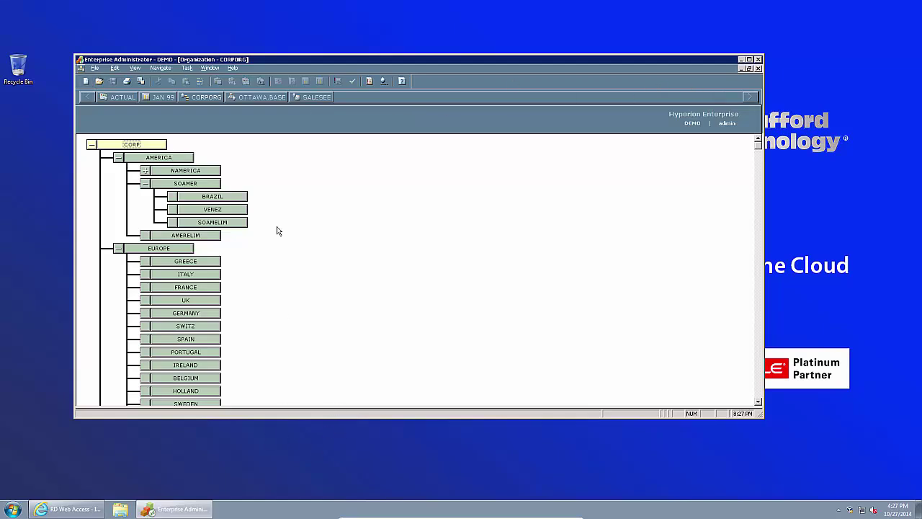
left_click(742, 59)
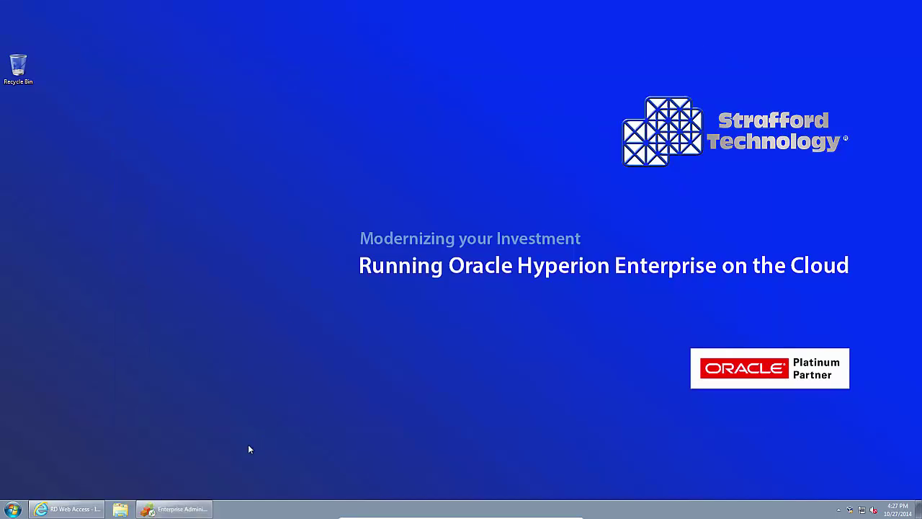
- Launch Hyperion HP Retrieve for Excel from the portal, enable its add-in for this session, and log in to DEMO as admin with the password
left_click(72, 508)
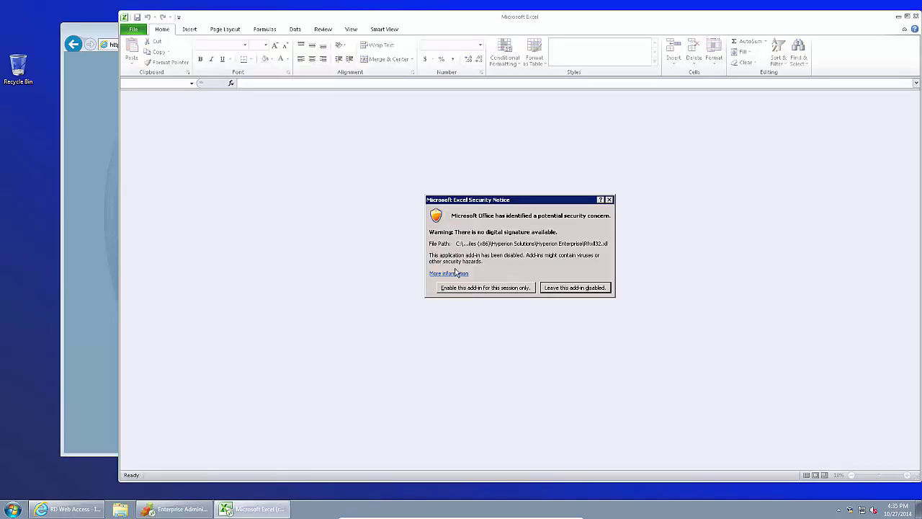
left_click(474, 288)
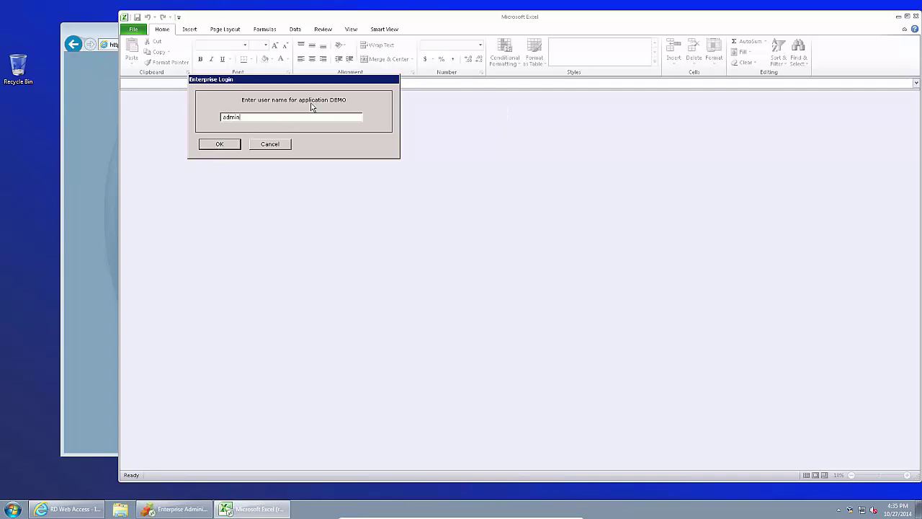
left_click(219, 144)
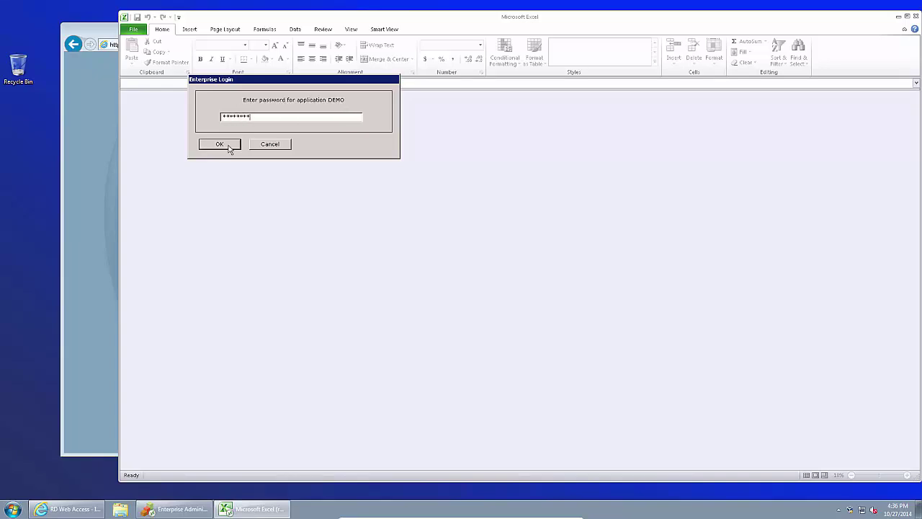
left_click(228, 146)
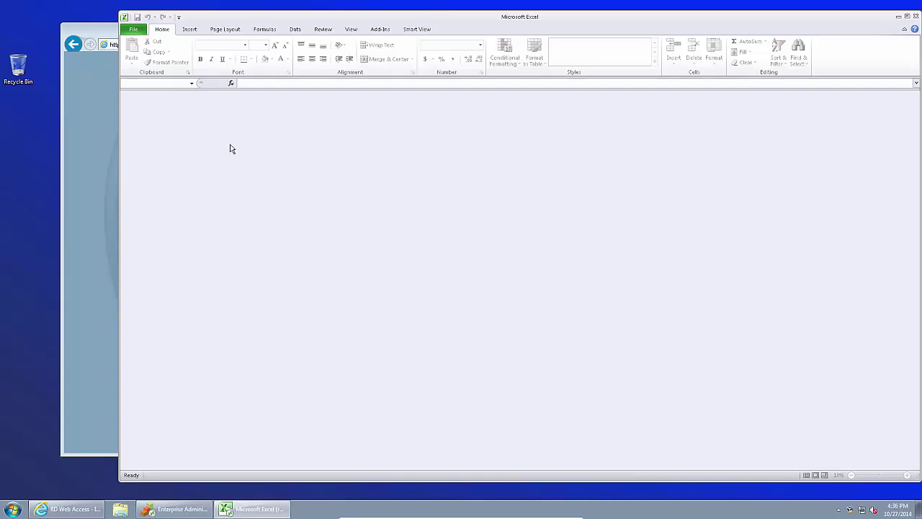
- Look at the Hyperion Retrieve (RHXL) add-in commands and open the recent workbook Test-Retrieve
left_click(382, 29)
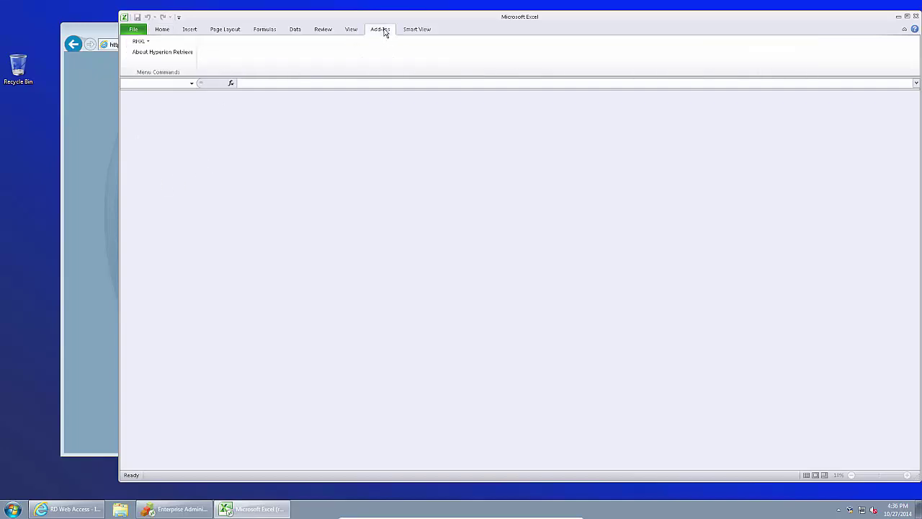
left_click(147, 43)
left_click(147, 41)
left_click(133, 31)
left_click(233, 89)
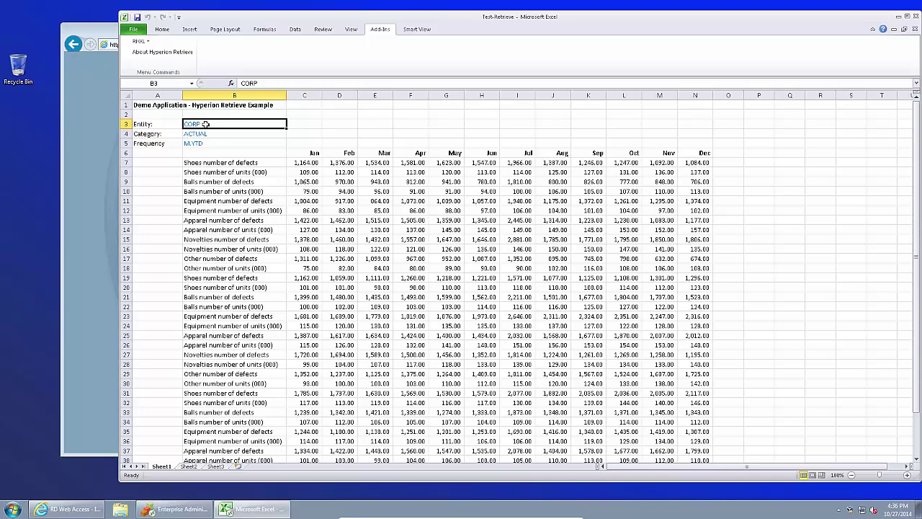
- Change the entity in cell B3 to EUROPE with the Hyperion Retrieve entity picker
left_click(140, 42)
left_click(160, 77)
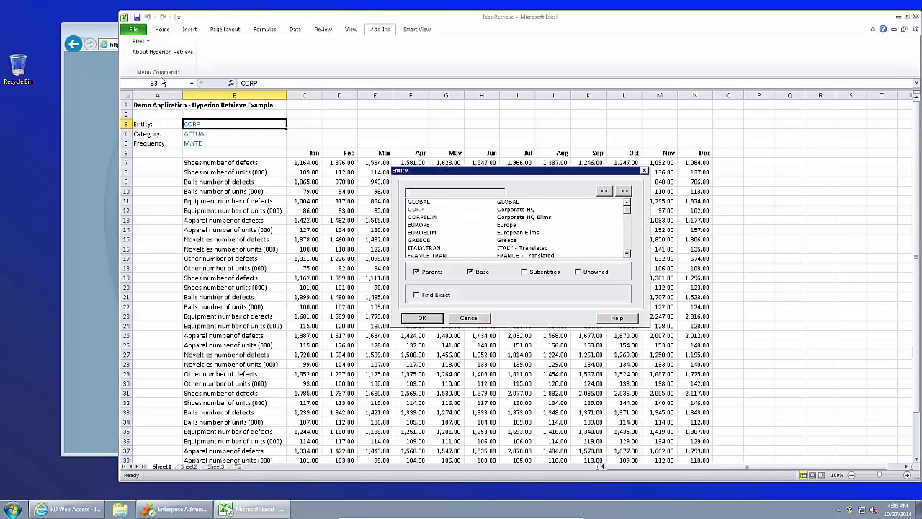
left_click(424, 226)
left_click(422, 318)
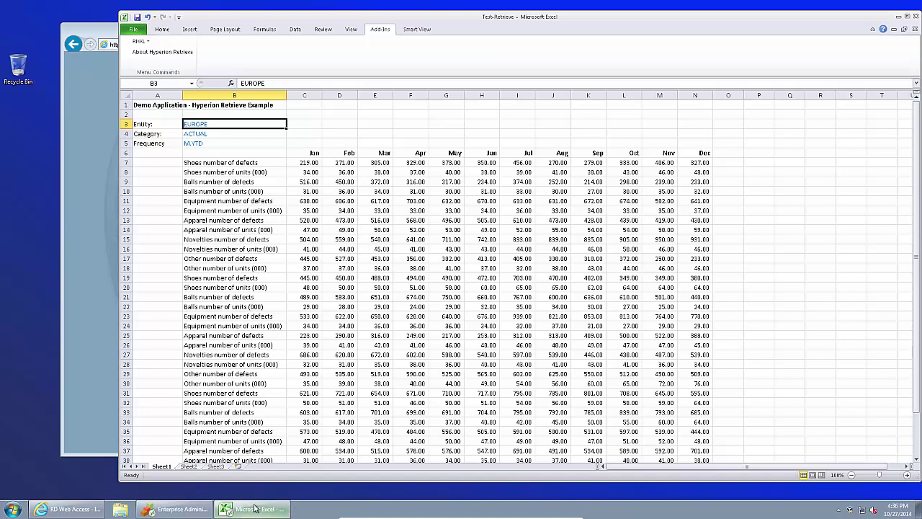
- Minimize the Test-Retrieve workbook and launch Microsoft Excel 2010 from the remote access portal
mouse_move(254, 512)
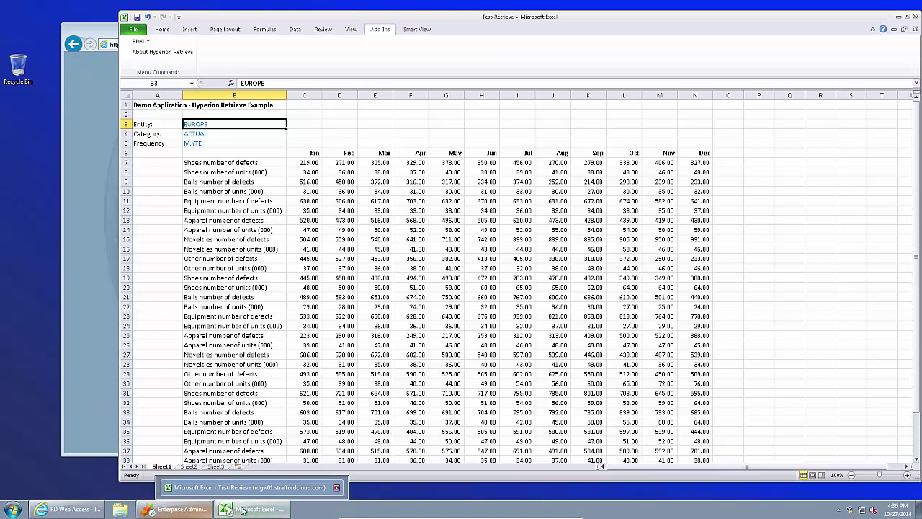
left_click(898, 17)
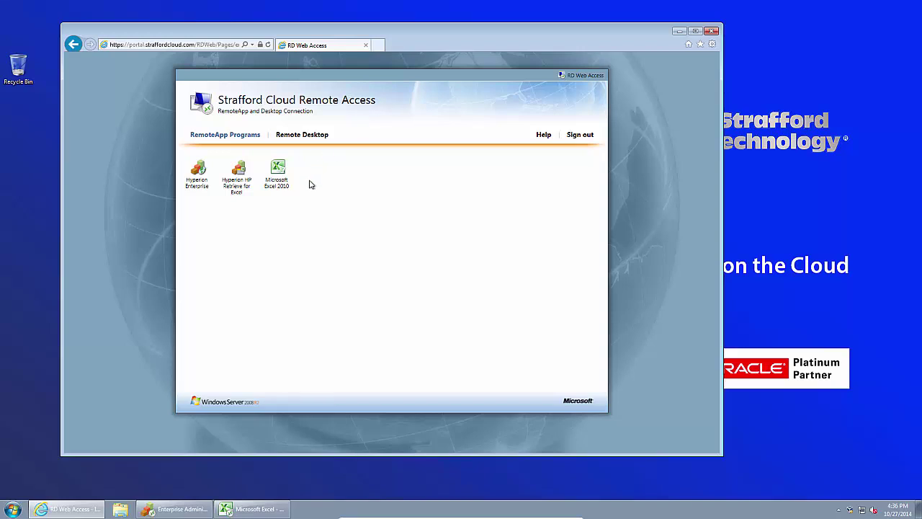
left_click(278, 173)
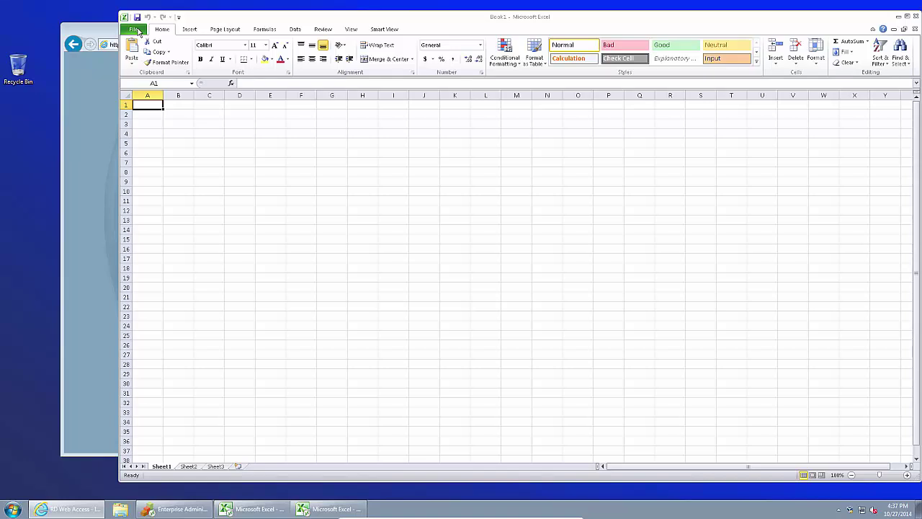
- Look at the Smart View commands, open the recent workbook Test-SmartView, and select cell B6 in its grid
left_click(385, 29)
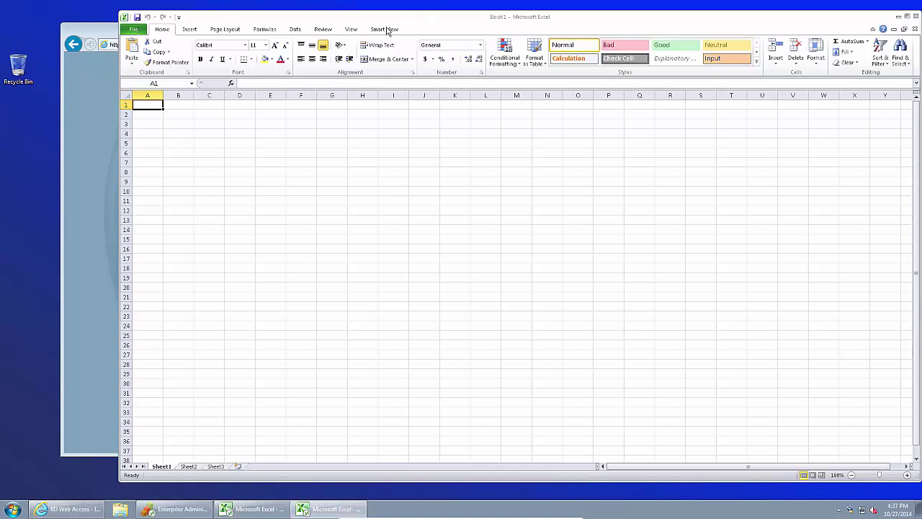
left_click(131, 61)
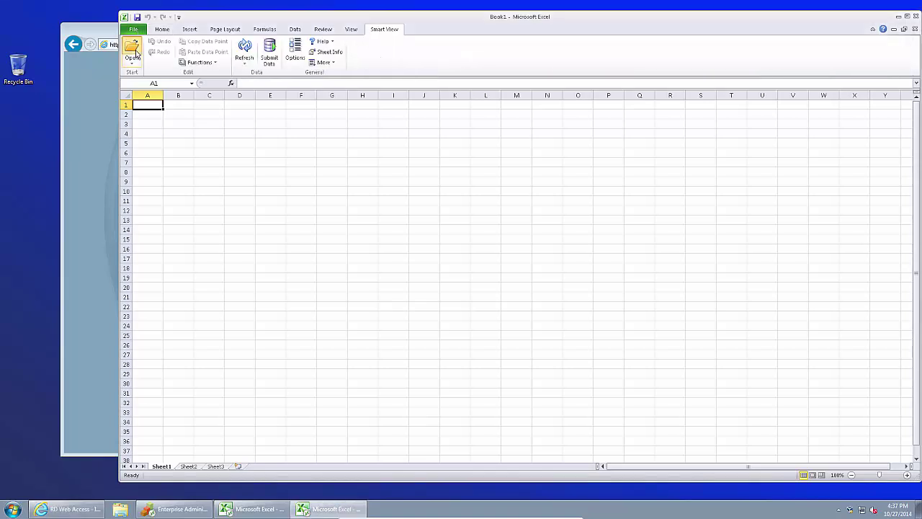
left_click(135, 30)
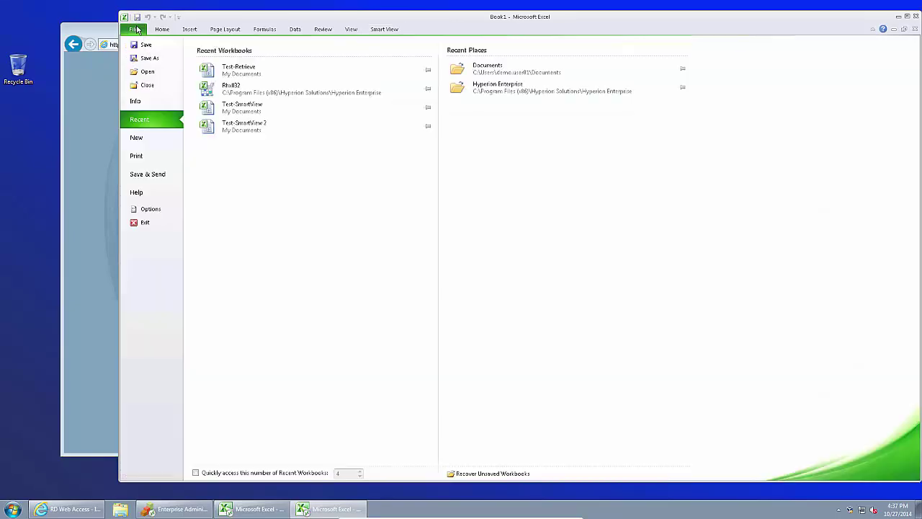
left_click(242, 108)
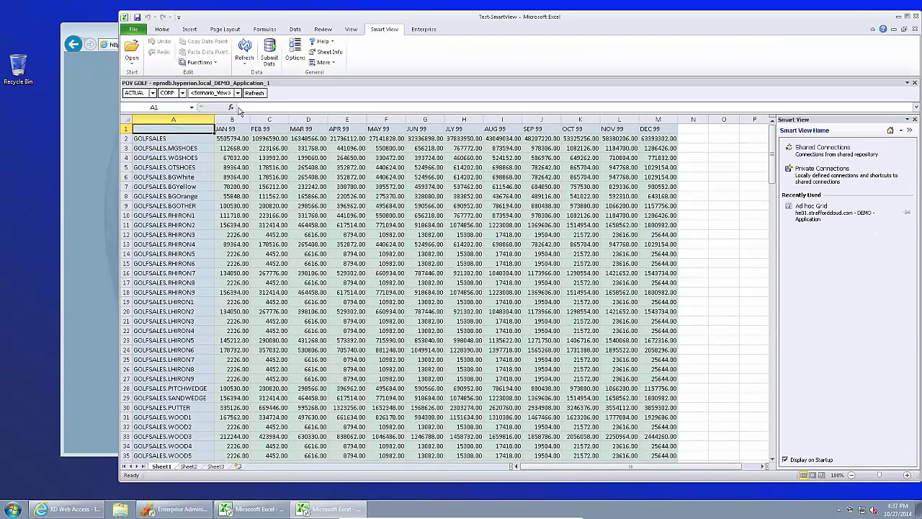
left_click(248, 177)
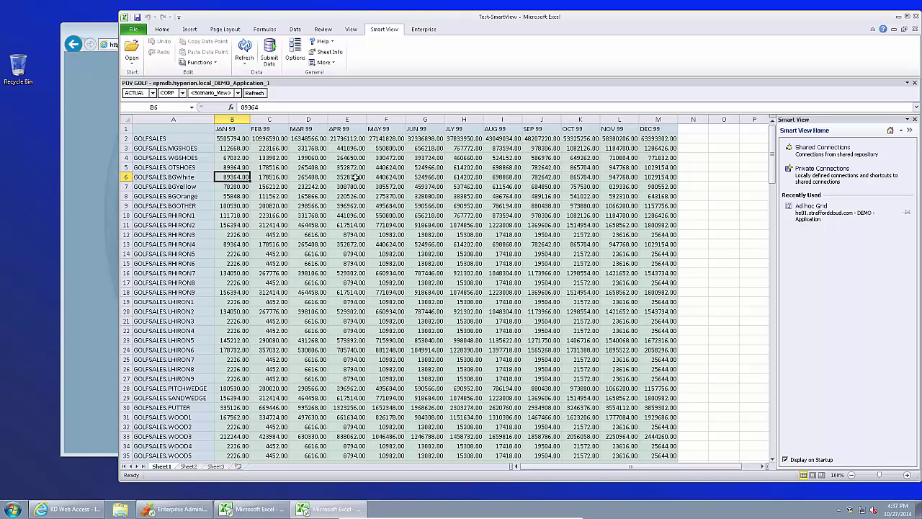
- Close the Test-SmartView workbook's Excel window, switch to Enterprise Administrator, and close the CORPORG organization window
left_click(916, 16)
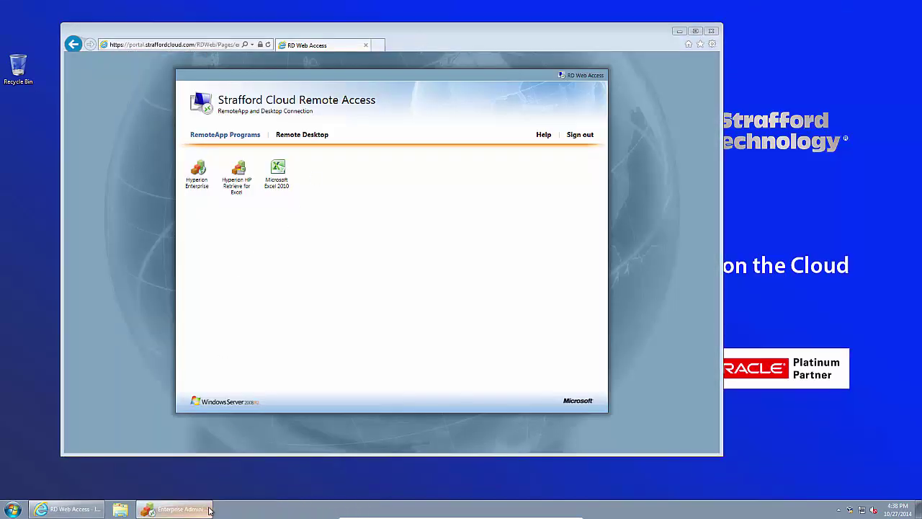
left_click(180, 509)
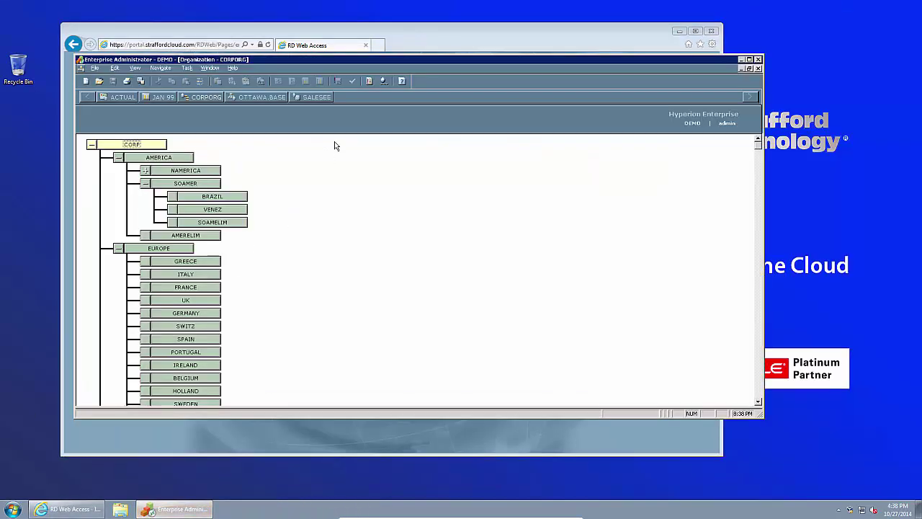
left_click(758, 69)
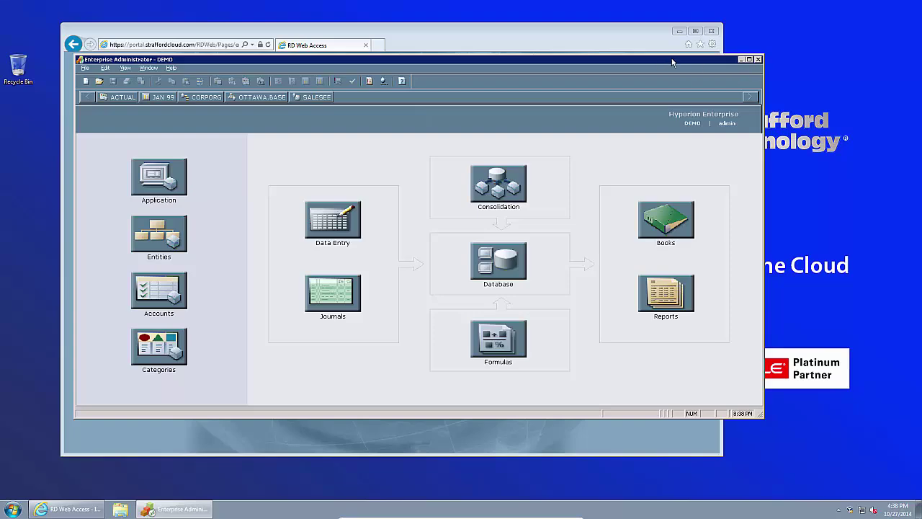
- Exit Enterprise Administrator and confirm ending the Hyperion Enterprise session
left_click_drag(673, 60, 706, 68)
left_click(792, 69)
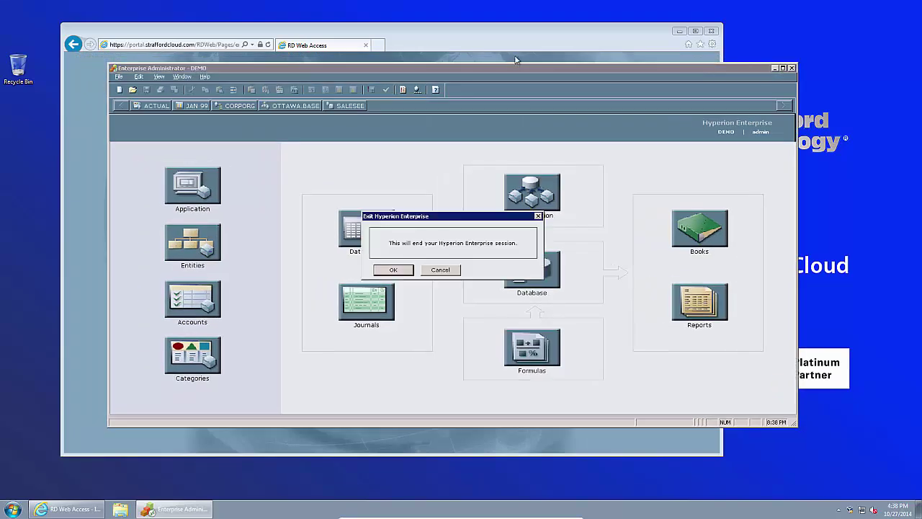
left_click(395, 270)
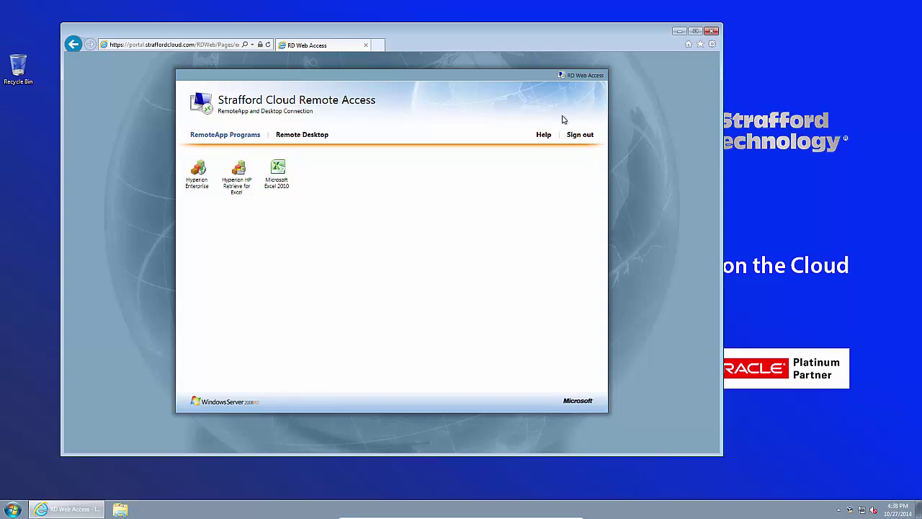
- Sign out of the Strafford Cloud Remote Access portal and close the browser window
left_click(581, 135)
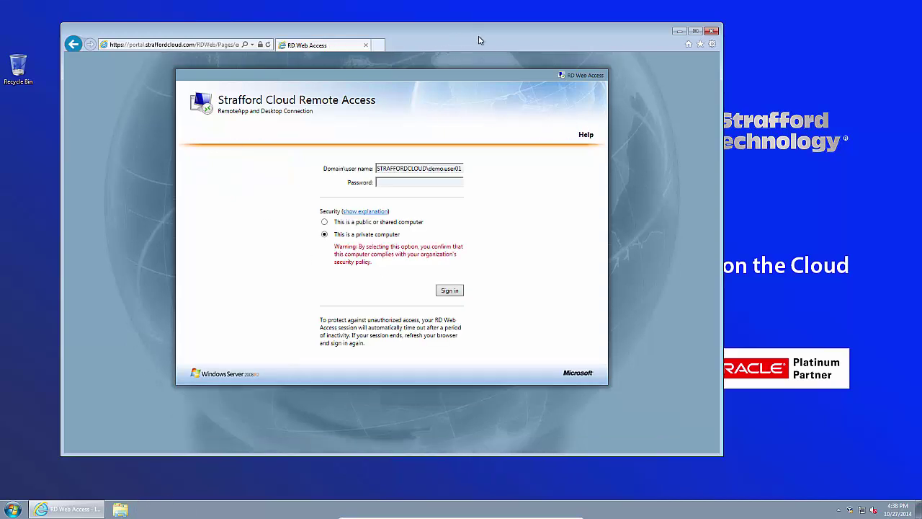
left_click(711, 31)
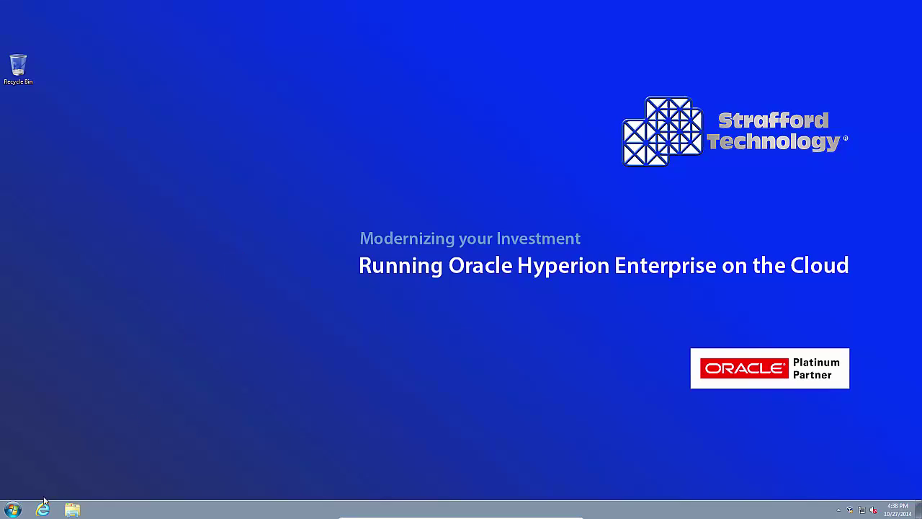
- Open RemoteApp and Desktop Connections in the Windows Control Panel
left_click(13, 509)
left_click(150, 408)
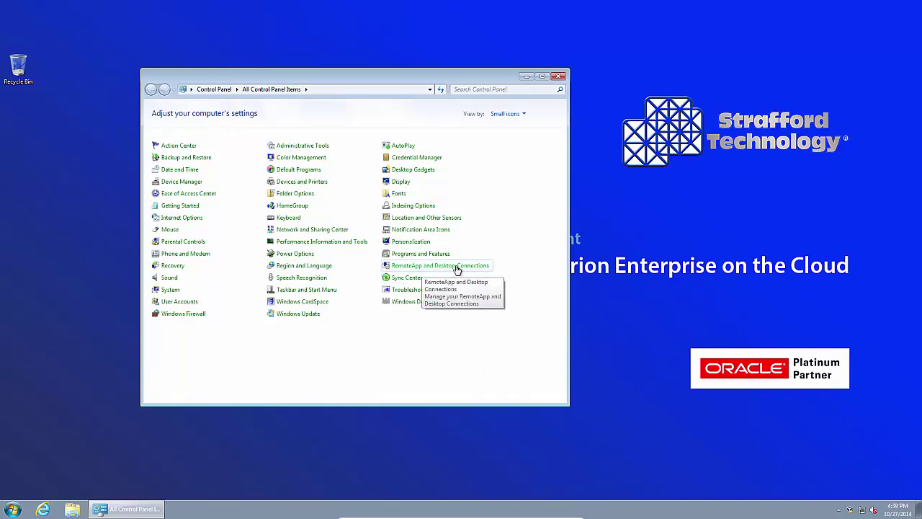
left_click(456, 266)
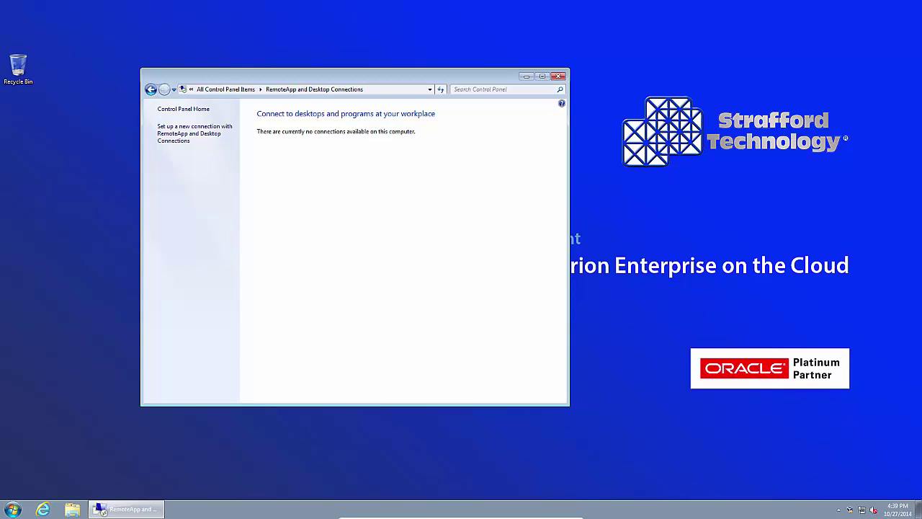
left_click(183, 140)
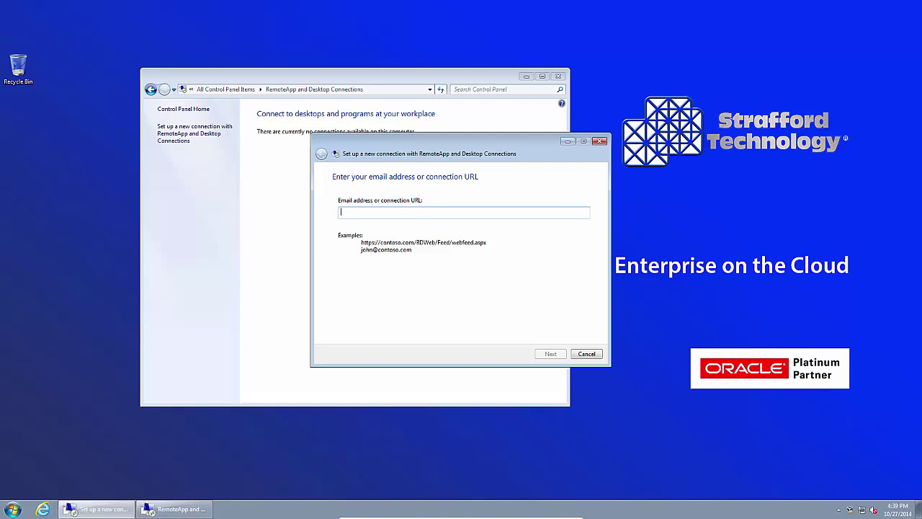
type("https://portal.straffordcloud.com/RDWeb/Feed/webfeed.aspx")
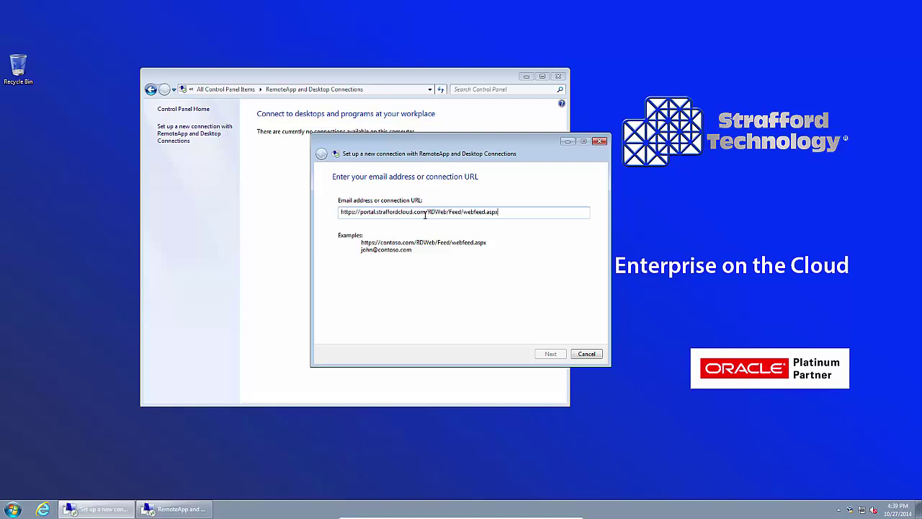
left_click(554, 356)
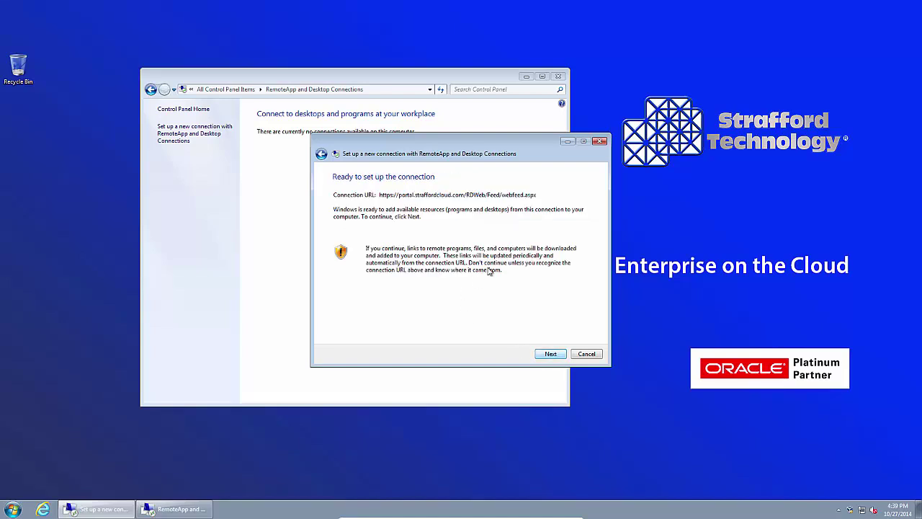
left_click(552, 354)
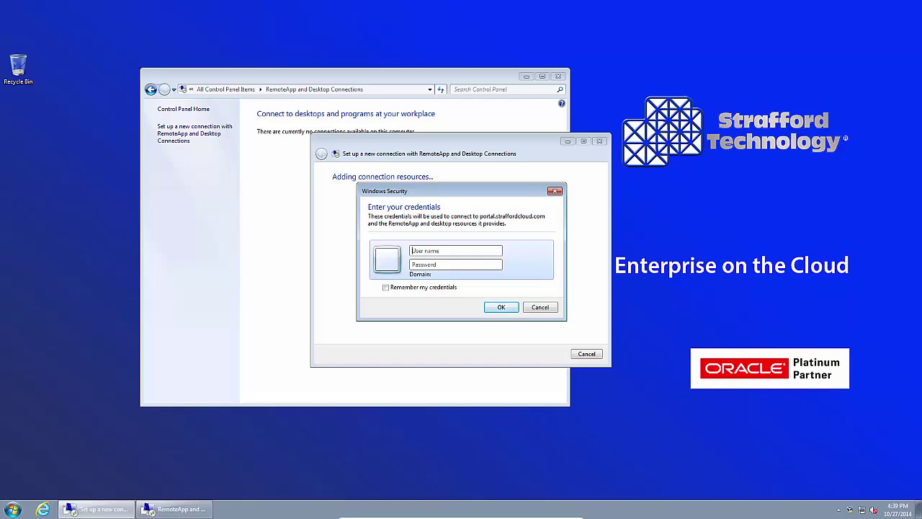
- Authenticate the connection with the domain user name and account password, remember the credentials, and finish the setup
left_click(523, 251)
type("STRAFFORDCLOUD\\demo.user01")
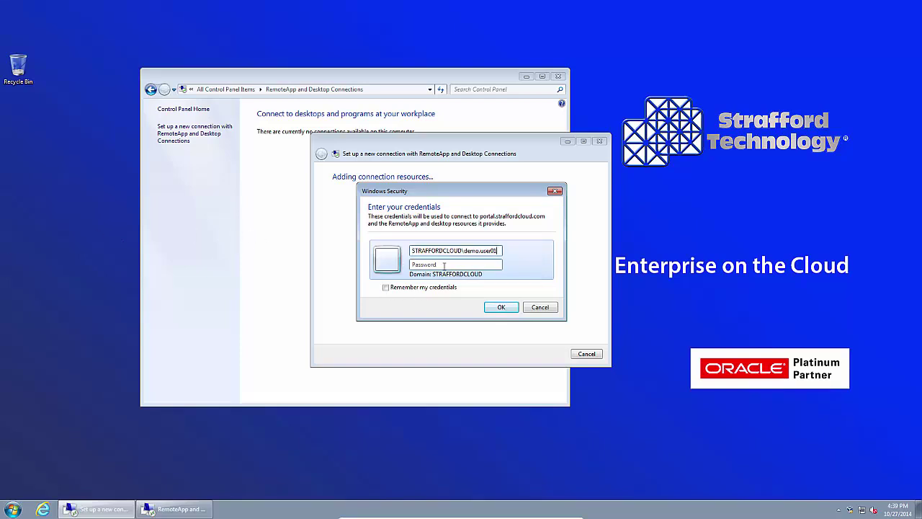
left_click(410, 288)
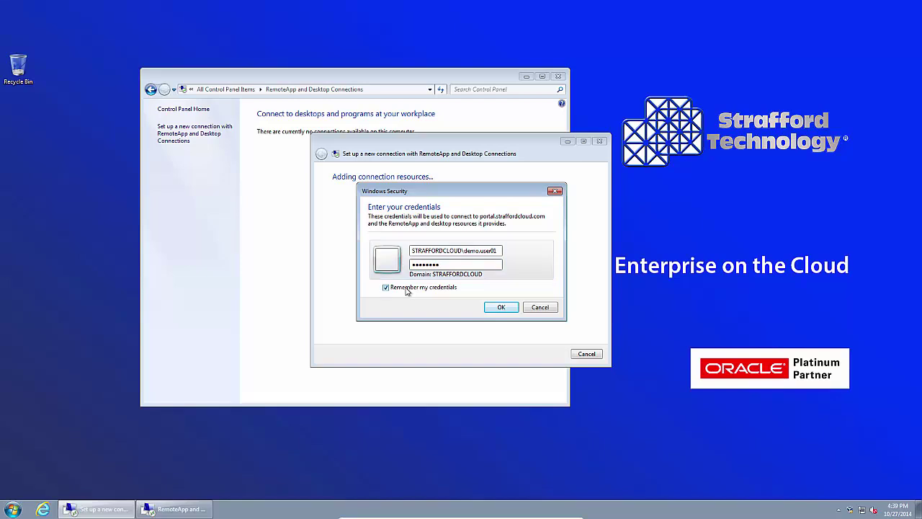
left_click(501, 307)
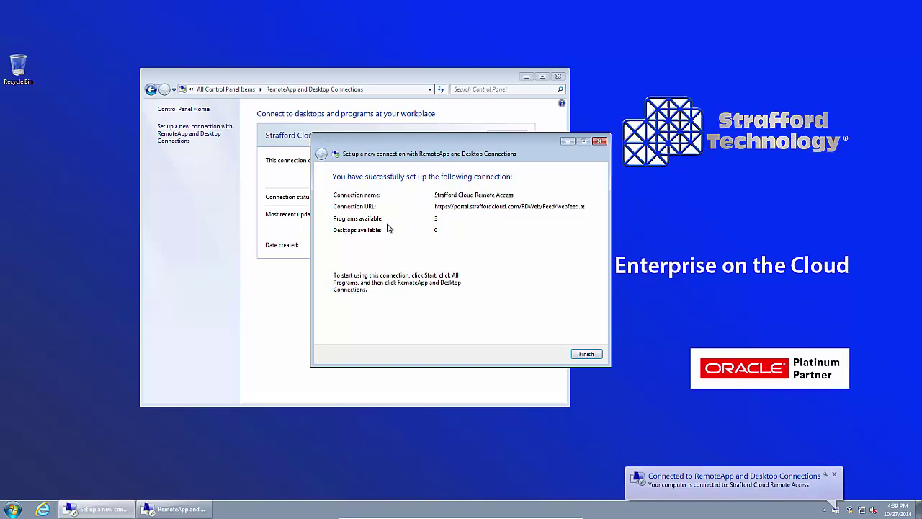
key("Return")
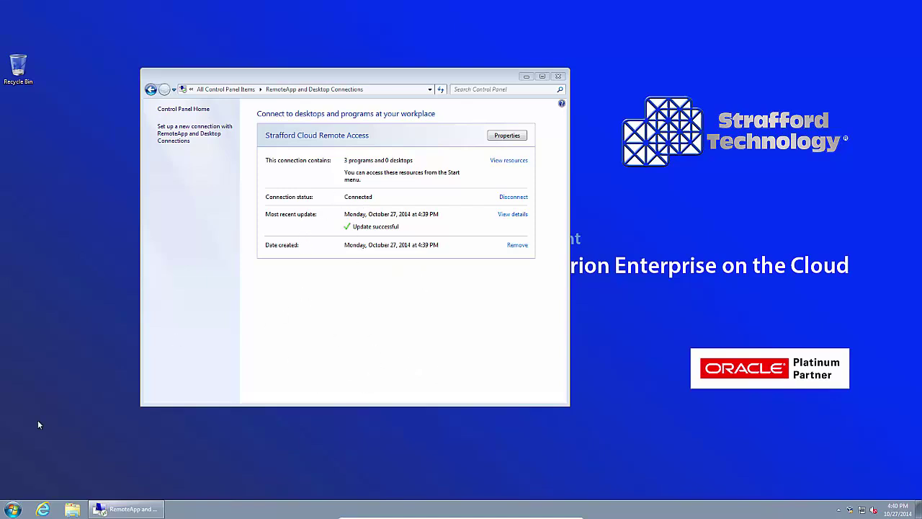
- Launch Hyperion Enterprise from the Strafford Cloud Remote Access programs installed in Windows, and close the RemoteApp and Desktop Connections window
left_click(12, 509)
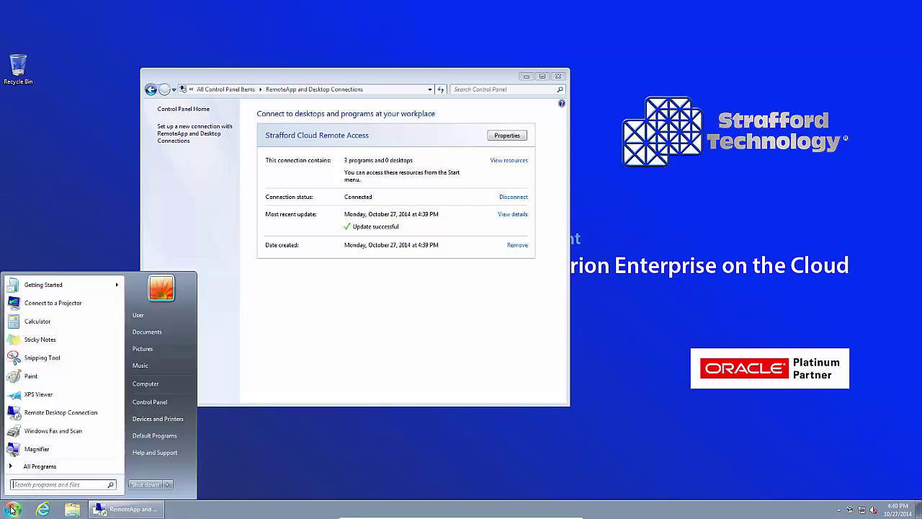
left_click(32, 467)
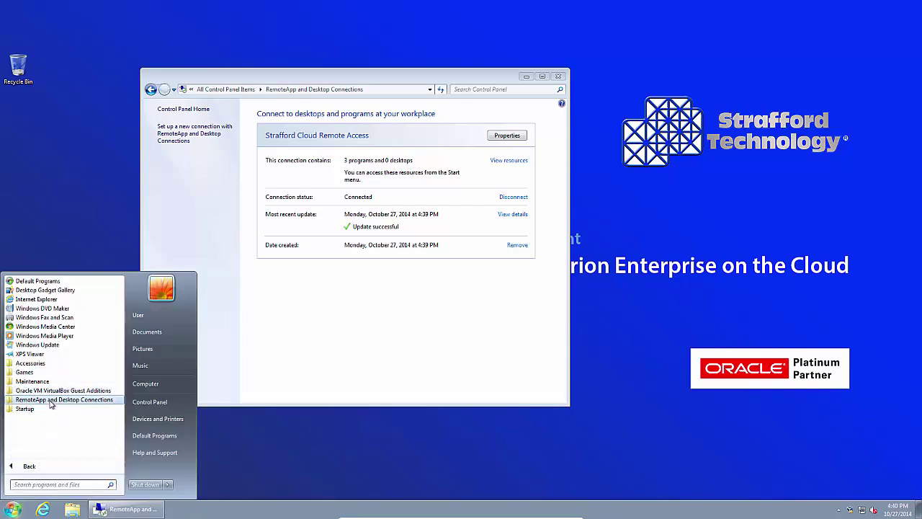
left_click(51, 402)
left_click(54, 410)
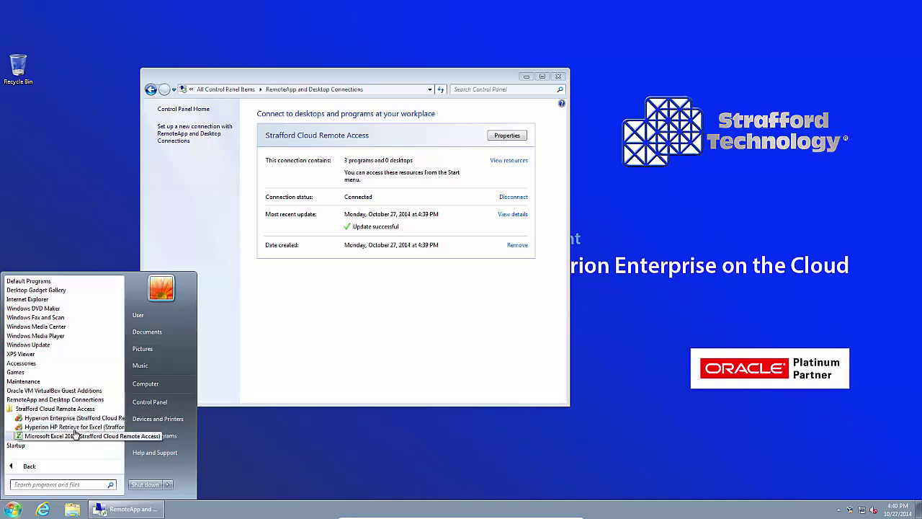
key("Up")
key("Up")
left_click(90, 417)
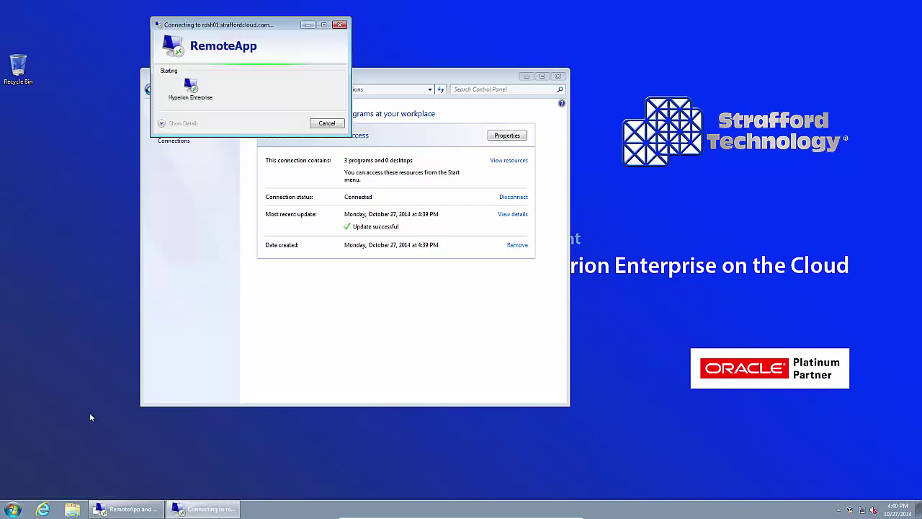
left_click(558, 76)
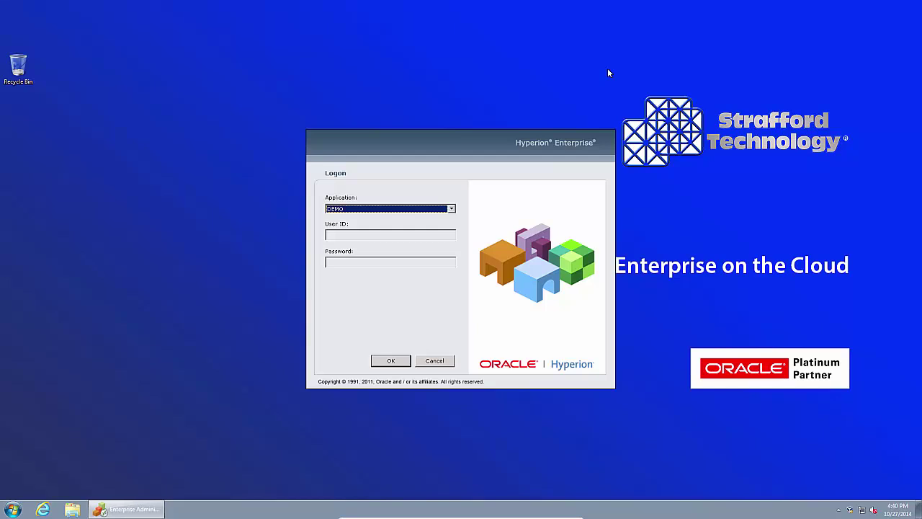
- Enter admin as the user ID for logging on to the DEMO application
key("Tab")
type("ad")
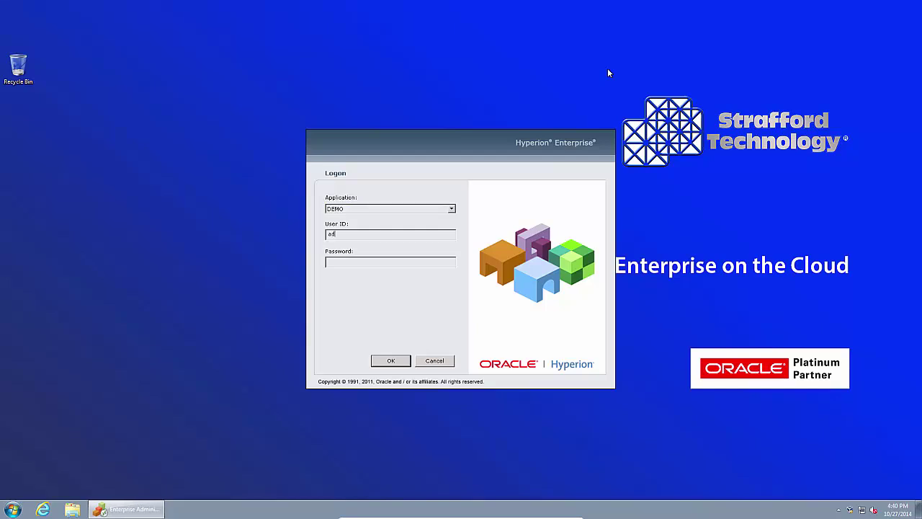
type("min")
key("Tab")
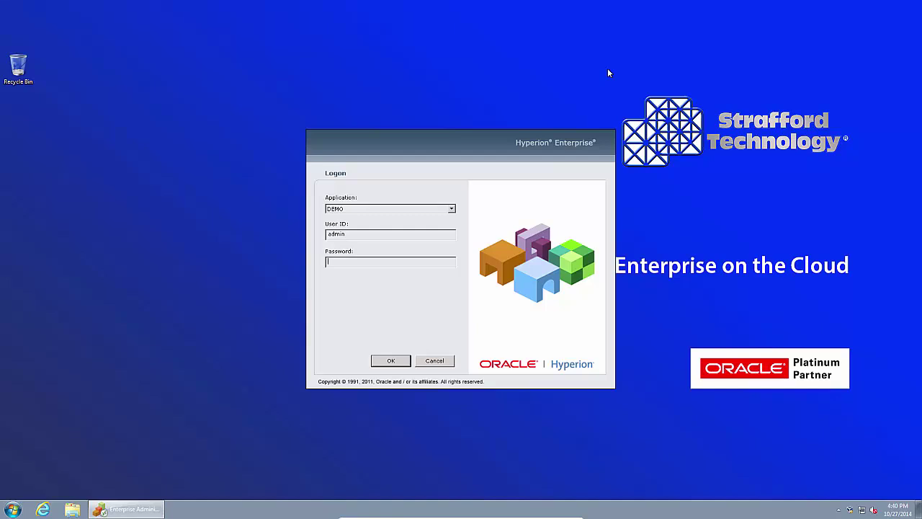